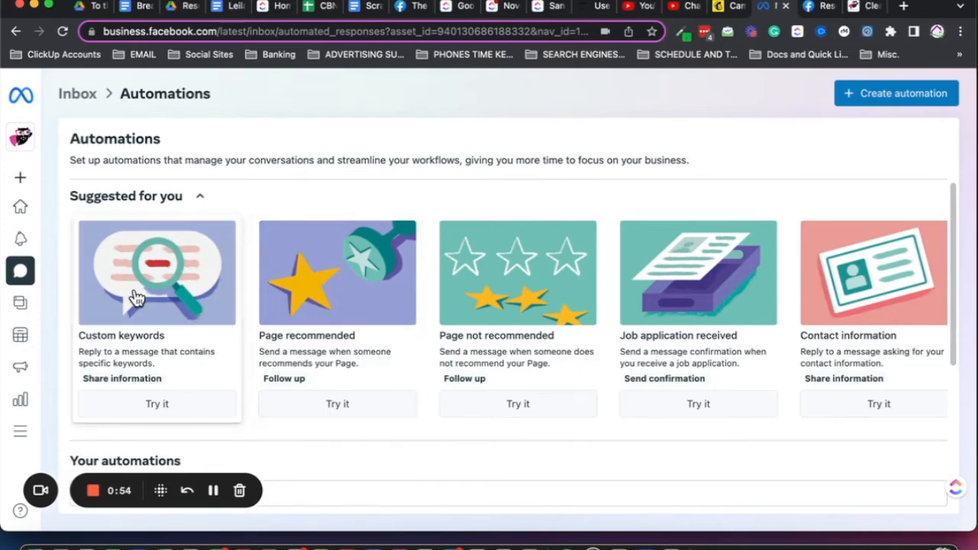
Examine the suggested automation templates and the list of automations already set up for the page
{"action": "scroll", "coordinate": [669, 309], "scroll_direction": "right", "scroll_amount": 2}
{"action": "scroll", "coordinate": [669, 310], "scroll_direction": "right", "scroll_amount": 10}
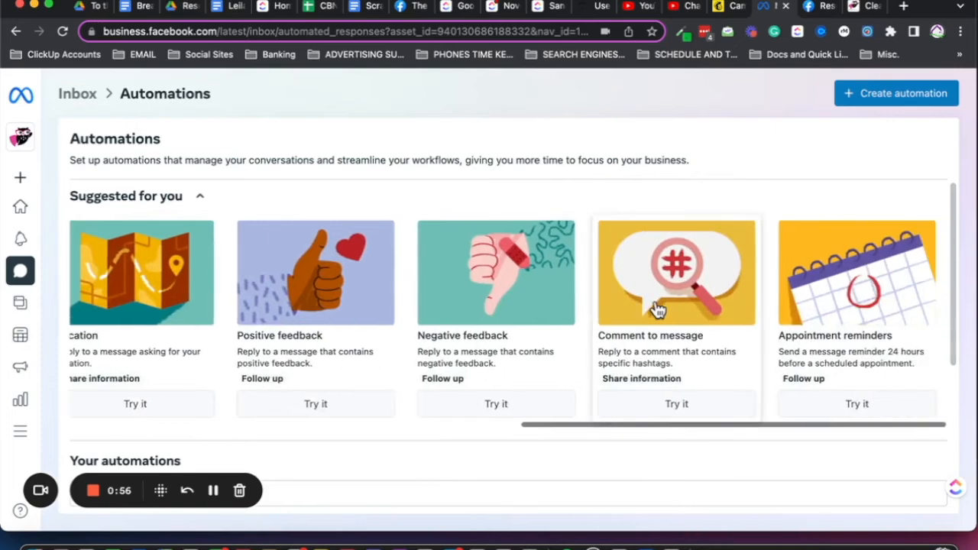
{"action": "scroll", "coordinate": [659, 309], "scroll_direction": "left", "scroll_amount": 10}
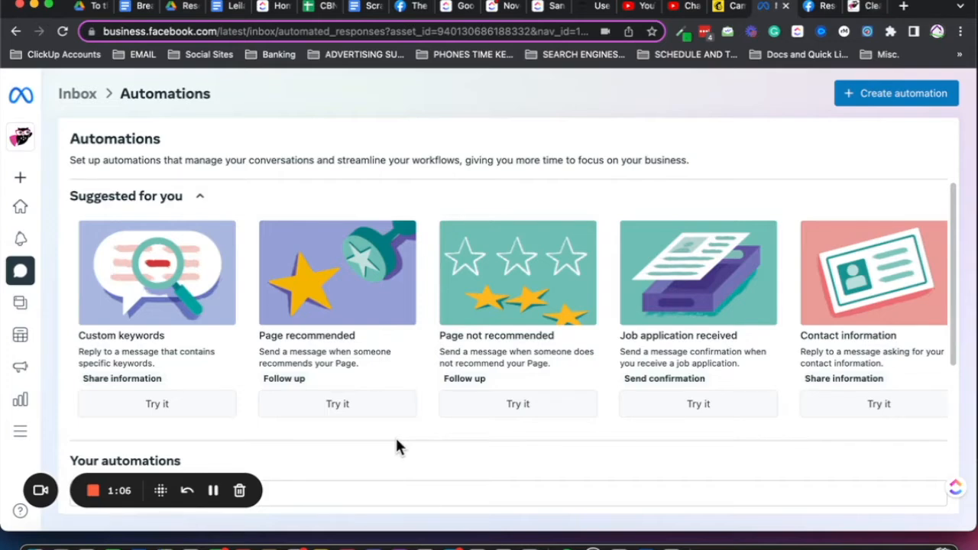
{"action": "scroll", "coordinate": [397, 443], "scroll_direction": "down", "scroll_amount": 1}
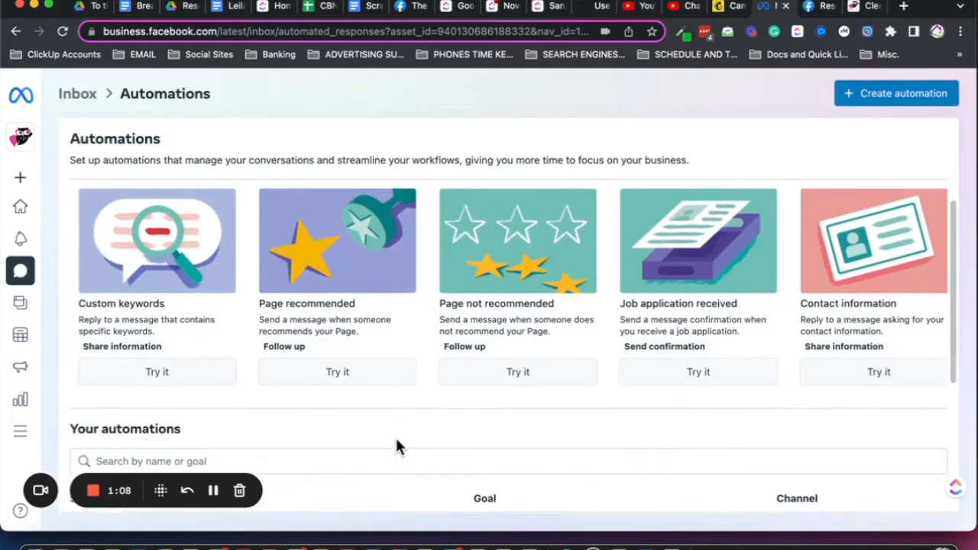
{"action": "scroll", "coordinate": [409, 450], "scroll_direction": "down", "scroll_amount": 5}
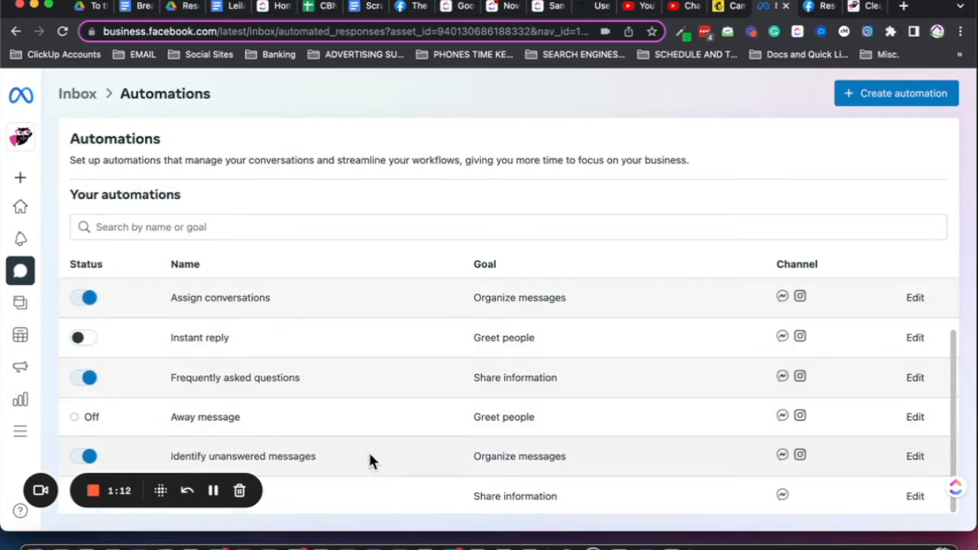
{"action": "scroll", "coordinate": [373, 303], "scroll_direction": "up", "scroll_amount": 5}
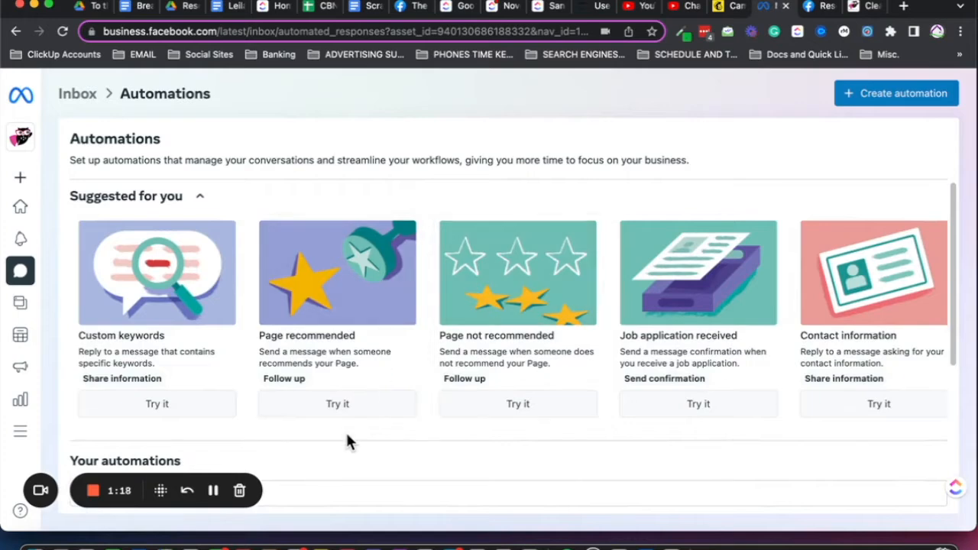
Open the Frequently asked questions automation for editing and review its channel and its list of suggested questions
{"action": "scroll", "coordinate": [345, 442], "scroll_direction": "down", "scroll_amount": 5}
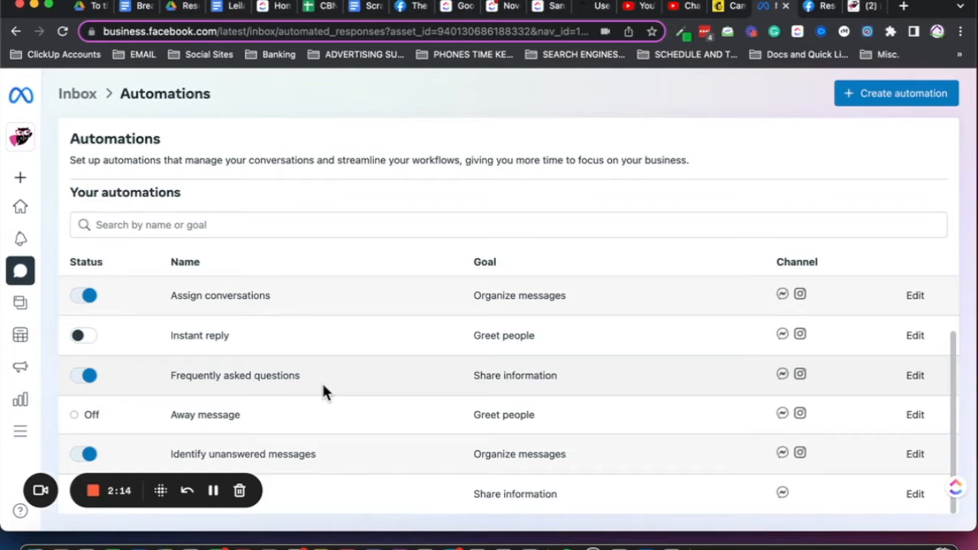
{"action": "left_click", "coordinate": [916, 376]}
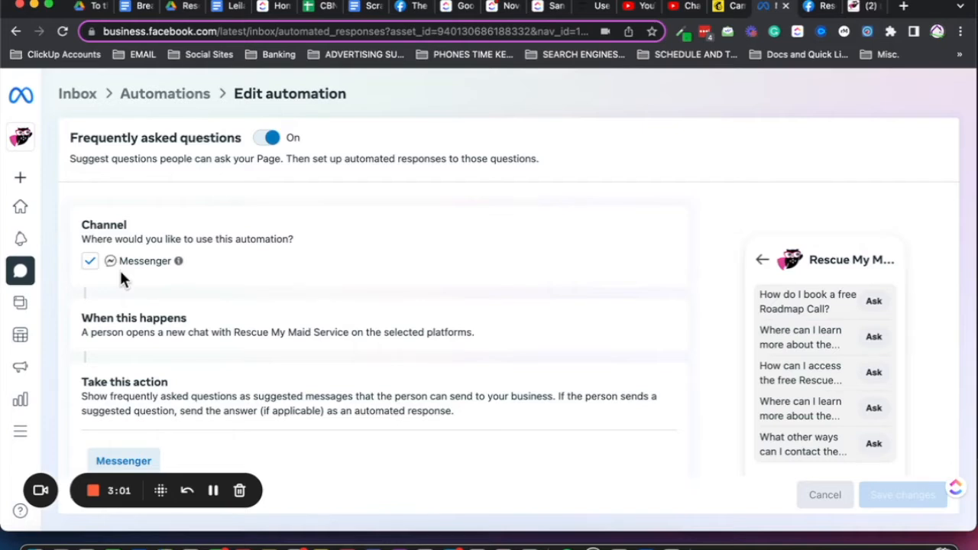
{"action": "scroll", "coordinate": [120, 273], "scroll_direction": "down", "scroll_amount": 5}
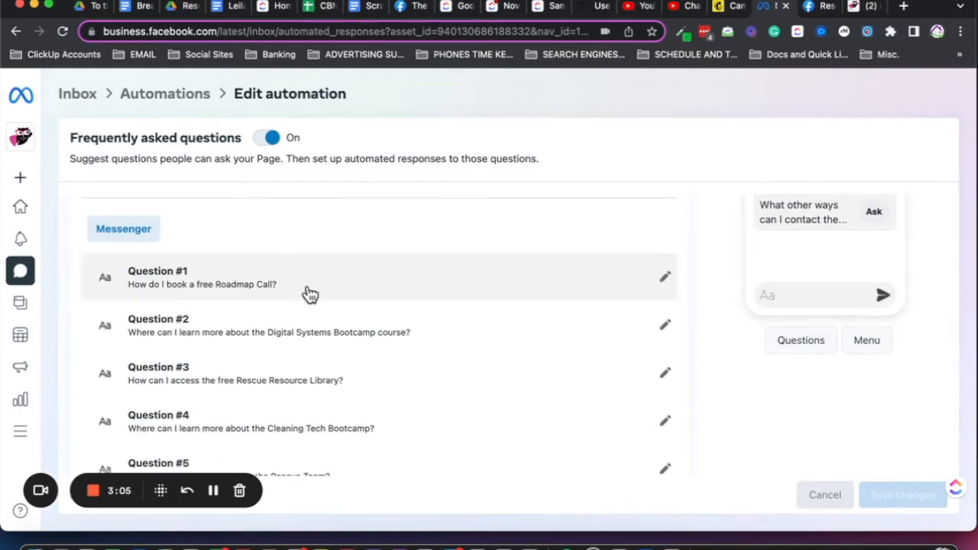
{"action": "scroll", "coordinate": [310, 295], "scroll_direction": "down", "scroll_amount": 2}
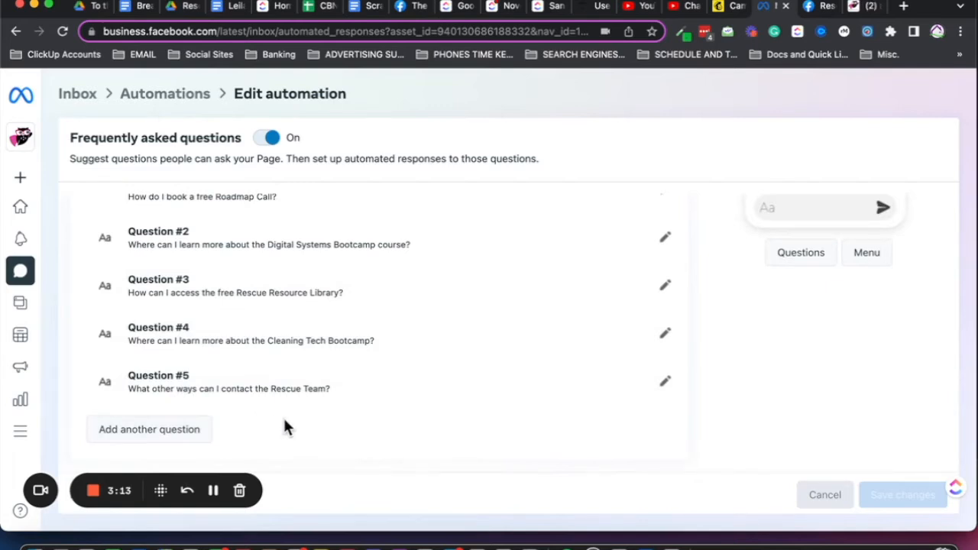
{"action": "scroll", "coordinate": [284, 425], "scroll_direction": "up", "scroll_amount": 1}
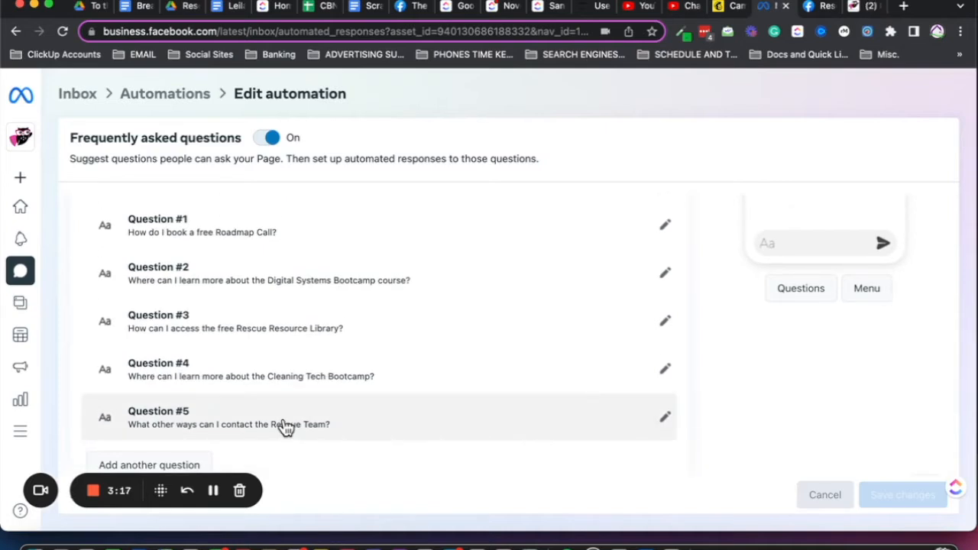
{"action": "scroll", "coordinate": [284, 427], "scroll_direction": "up", "scroll_amount": 2}
{"action": "scroll", "coordinate": [295, 389], "scroll_direction": "down", "scroll_amount": 2}
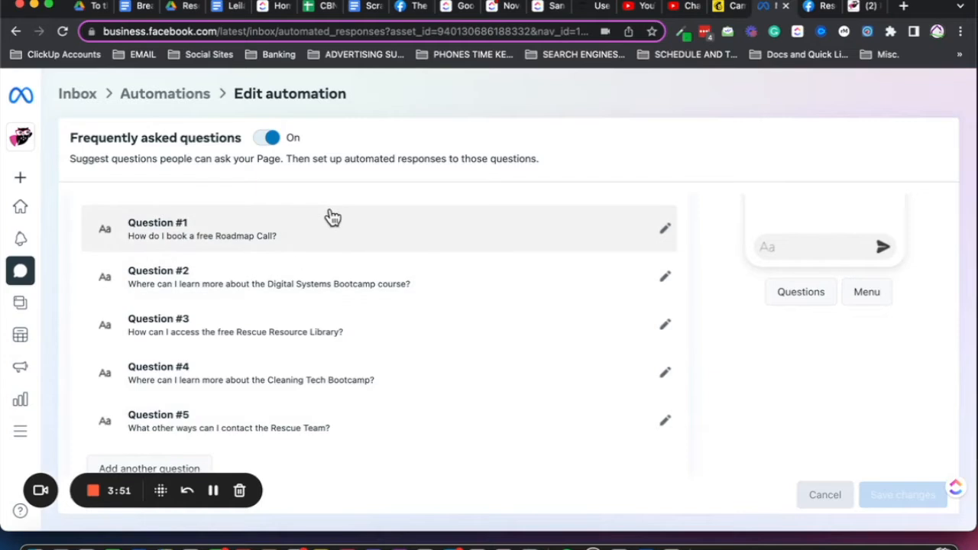
Expand Question #1 and examine its question text, automated message, button label and website URL
{"action": "left_click", "coordinate": [665, 232]}
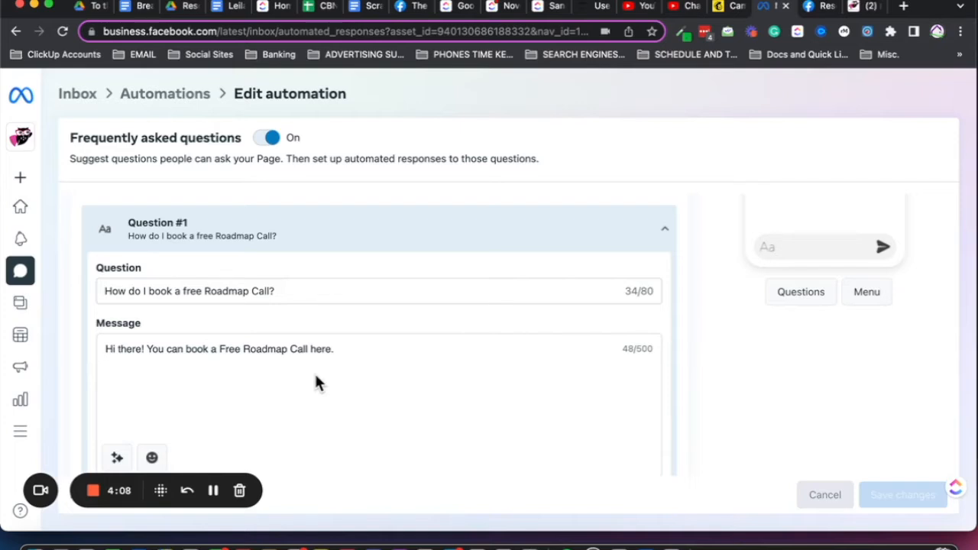
{"action": "scroll", "coordinate": [734, 390], "scroll_direction": "down", "scroll_amount": 5}
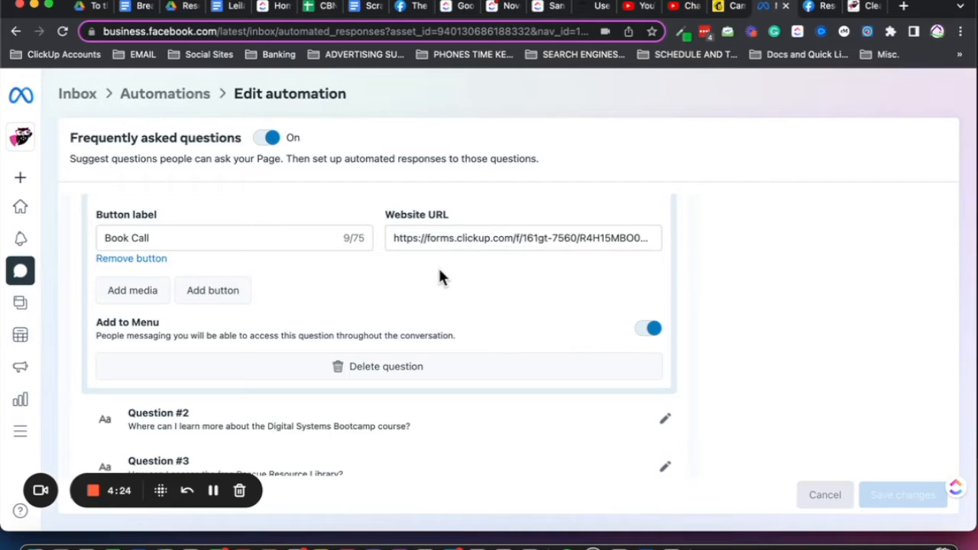
{"action": "scroll", "coordinate": [438, 266], "scroll_direction": "up", "scroll_amount": 4}
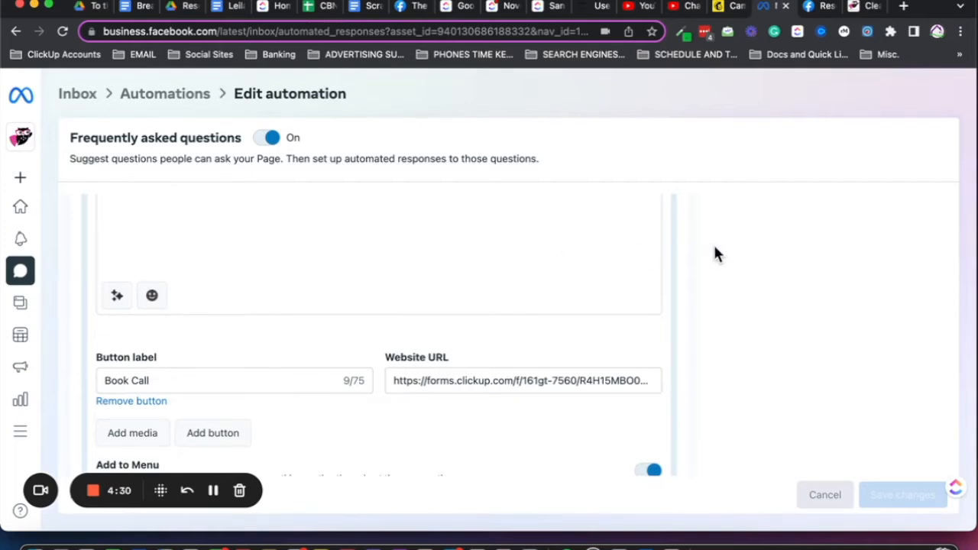
{"action": "scroll", "coordinate": [715, 253], "scroll_direction": "up", "scroll_amount": 3}
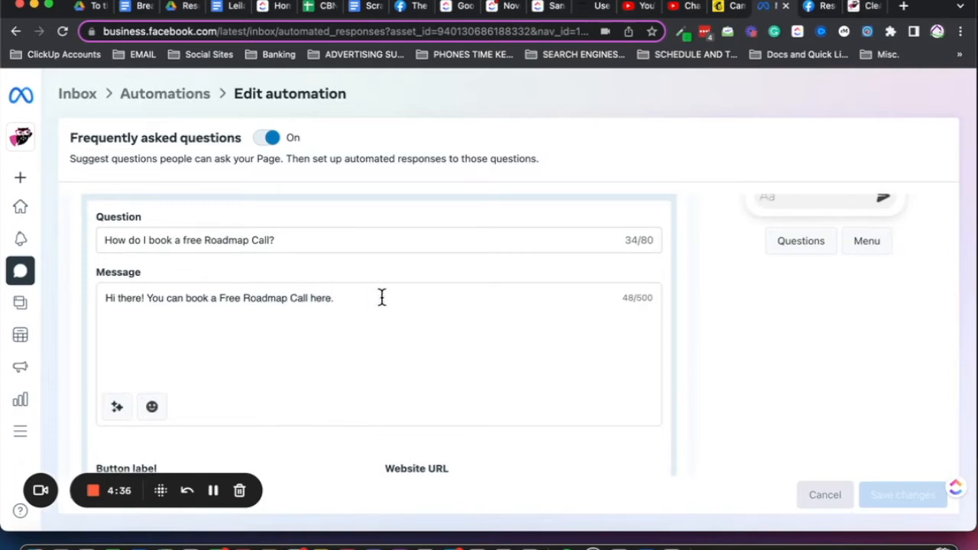
{"action": "scroll", "coordinate": [713, 358], "scroll_direction": "down", "scroll_amount": 3}
{"action": "scroll", "coordinate": [712, 361], "scroll_direction": "down", "scroll_amount": 2}
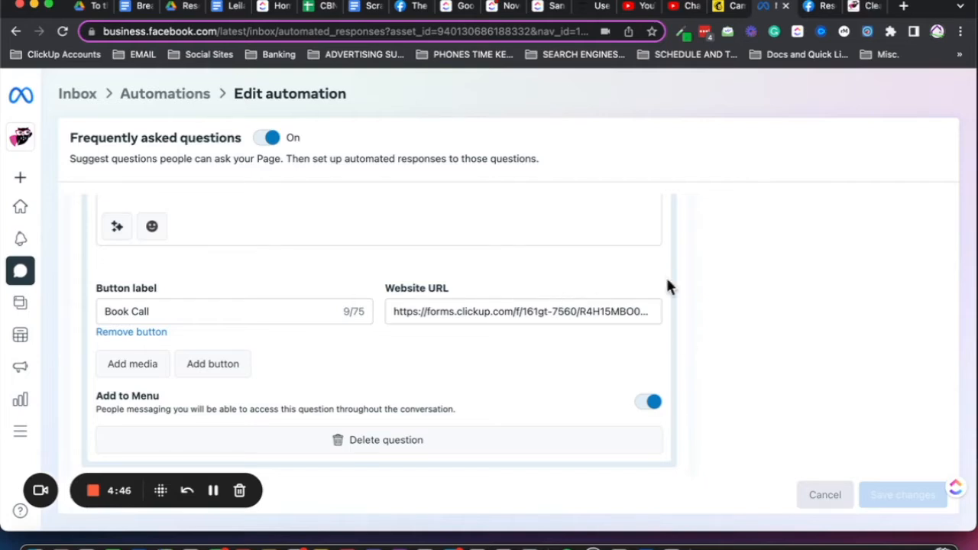
{"action": "scroll", "coordinate": [699, 283], "scroll_direction": "up", "scroll_amount": 3}
{"action": "scroll", "coordinate": [703, 288], "scroll_direction": "up", "scroll_amount": 5}
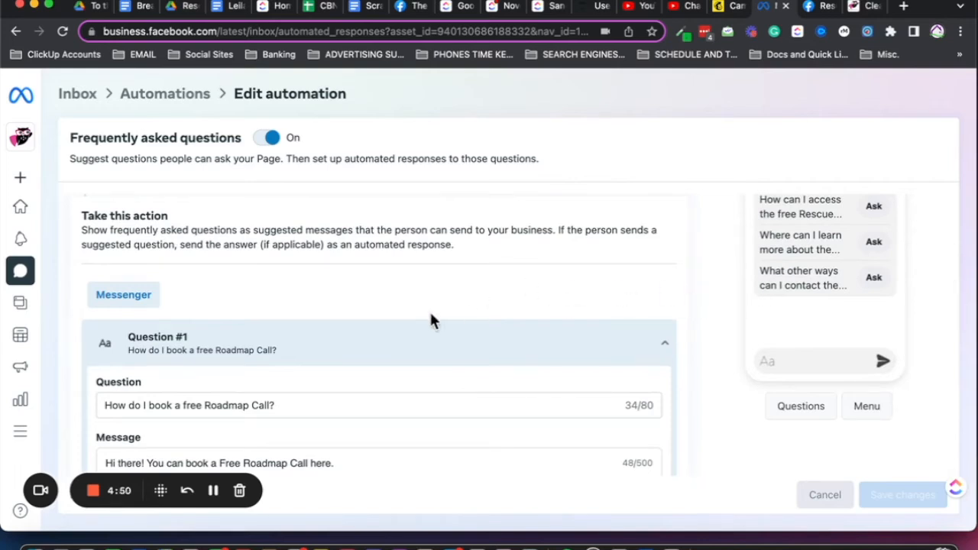
Review the button and Add to Menu settings of Question #1, along with the other questions below it
{"action": "scroll", "coordinate": [542, 316], "scroll_direction": "down", "scroll_amount": 5}
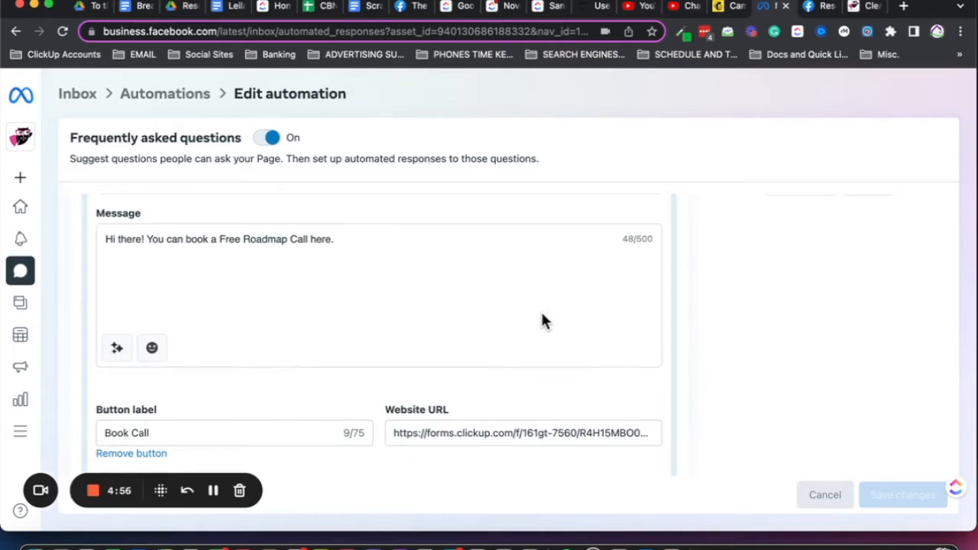
{"action": "scroll", "coordinate": [716, 336], "scroll_direction": "down", "scroll_amount": 10}
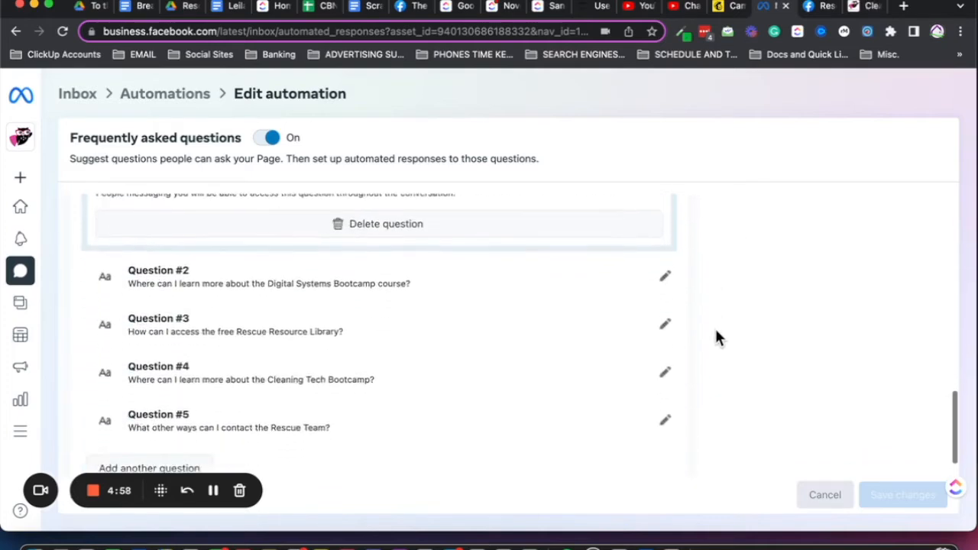
{"action": "scroll", "coordinate": [716, 336], "scroll_direction": "up", "scroll_amount": 8}
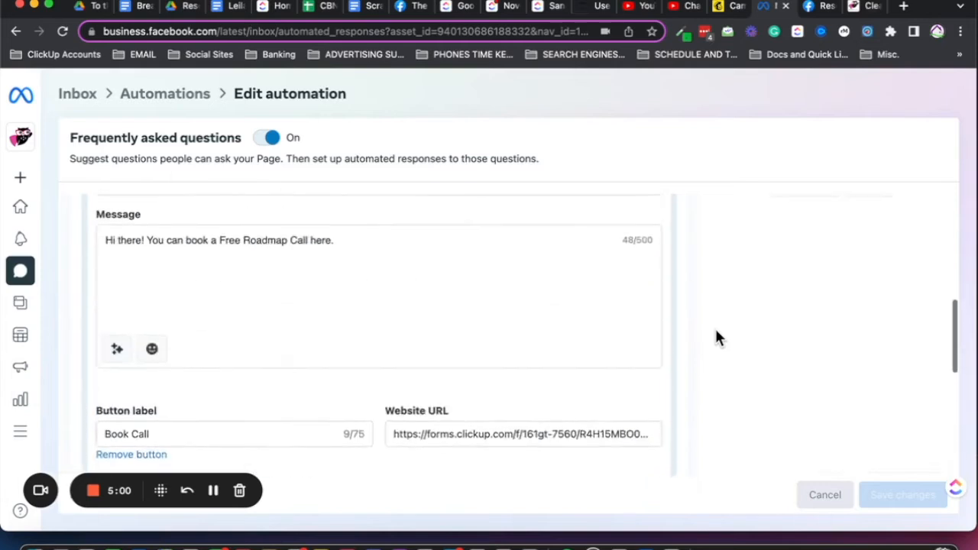
{"action": "scroll", "coordinate": [716, 336], "scroll_direction": "up", "scroll_amount": 3}
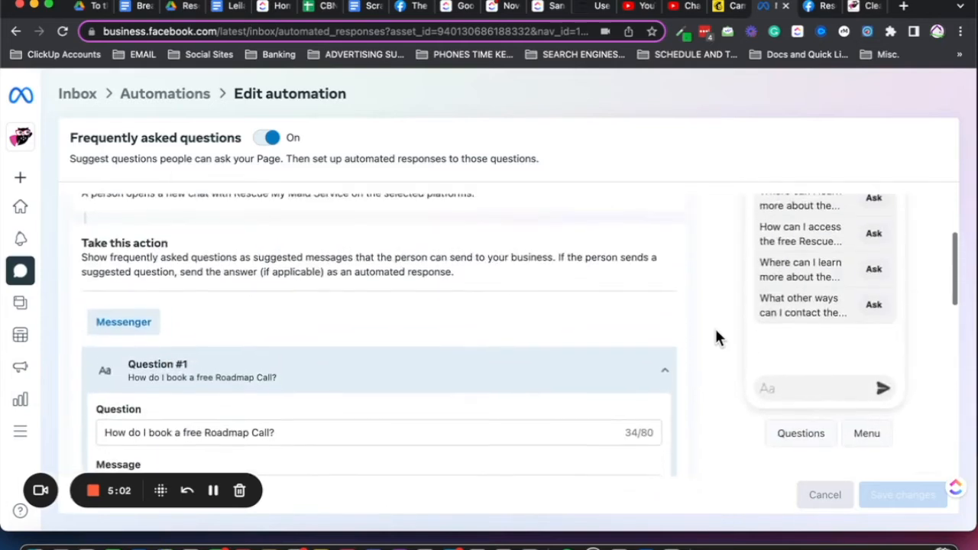
{"action": "scroll", "coordinate": [716, 336], "scroll_direction": "down", "scroll_amount": 2}
{"action": "scroll", "coordinate": [716, 330], "scroll_direction": "down", "scroll_amount": 2}
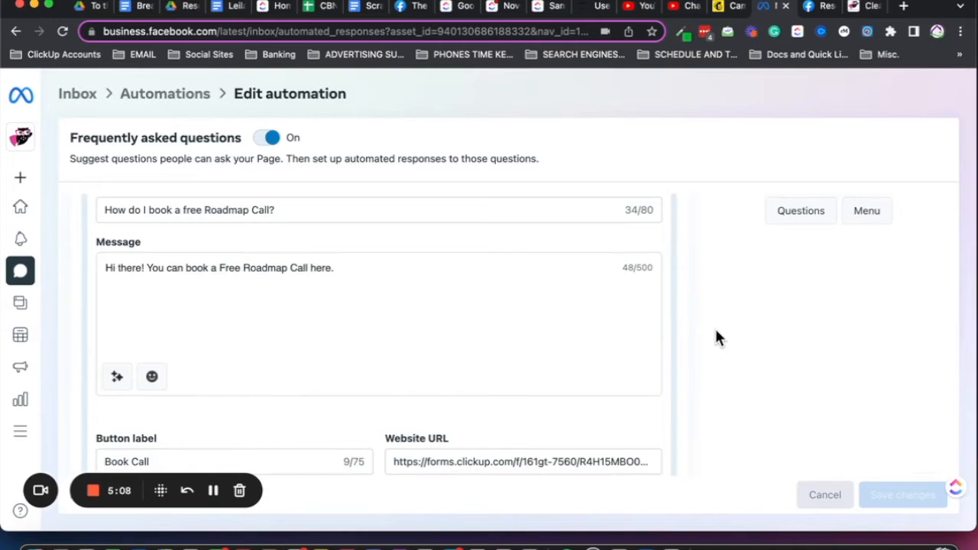
{"action": "scroll", "coordinate": [697, 364], "scroll_direction": "down", "scroll_amount": 2}
{"action": "scroll", "coordinate": [697, 372], "scroll_direction": "down", "scroll_amount": 2}
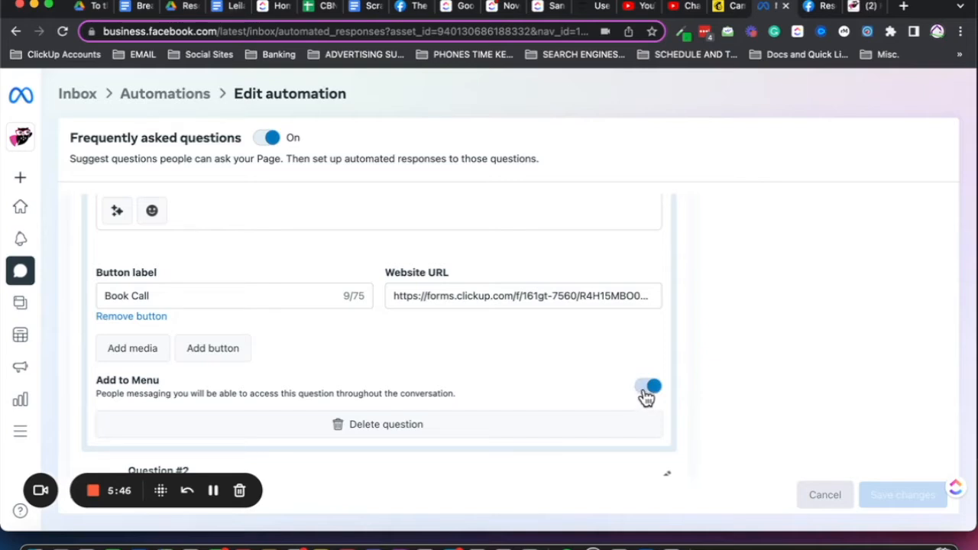
{"action": "scroll", "coordinate": [645, 396], "scroll_direction": "down", "scroll_amount": 3}
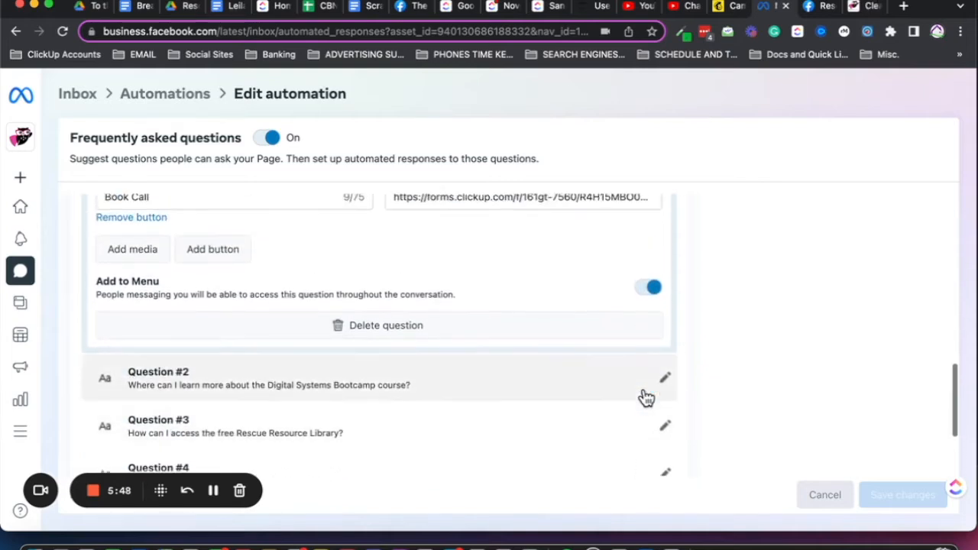
Show the Menu view in the Messenger preview and check the remaining questions in the automation
{"action": "scroll", "coordinate": [834, 289], "scroll_direction": "up", "scroll_amount": 10}
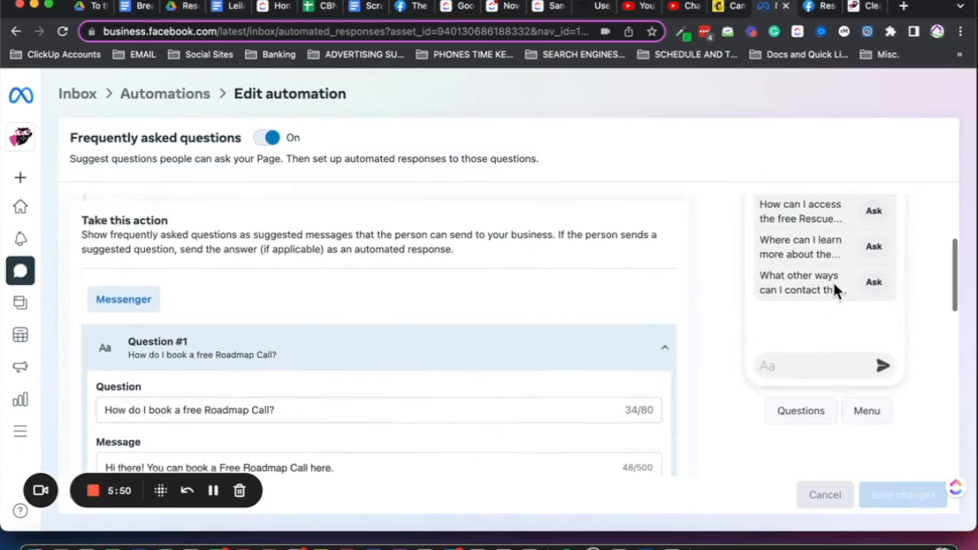
{"action": "left_click", "coordinate": [868, 451]}
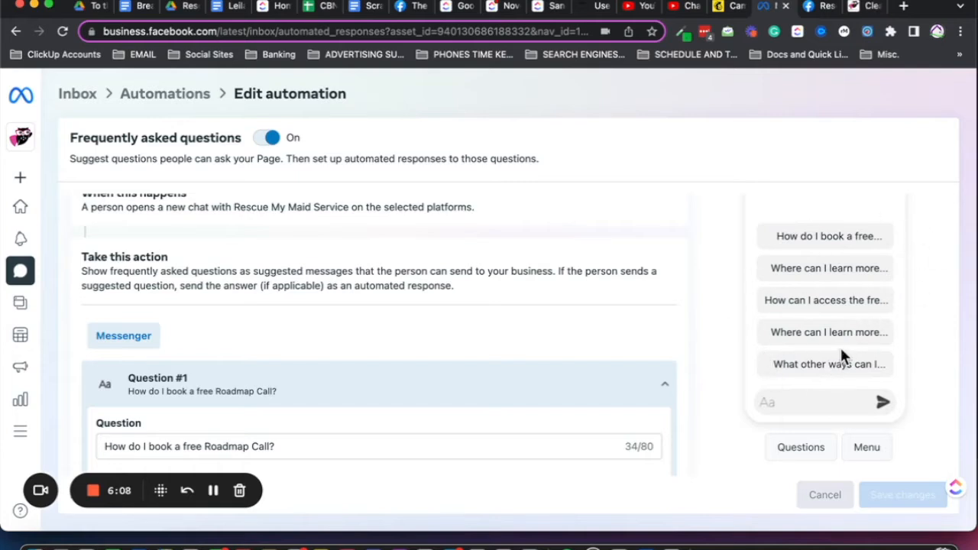
{"action": "scroll", "coordinate": [840, 346], "scroll_direction": "down", "scroll_amount": 3}
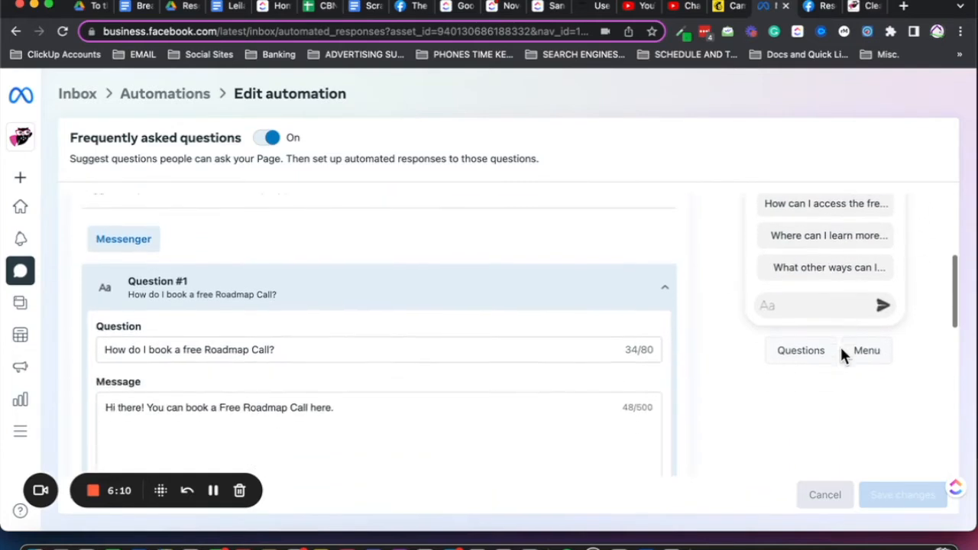
{"action": "scroll", "coordinate": [727, 359], "scroll_direction": "down", "scroll_amount": 5}
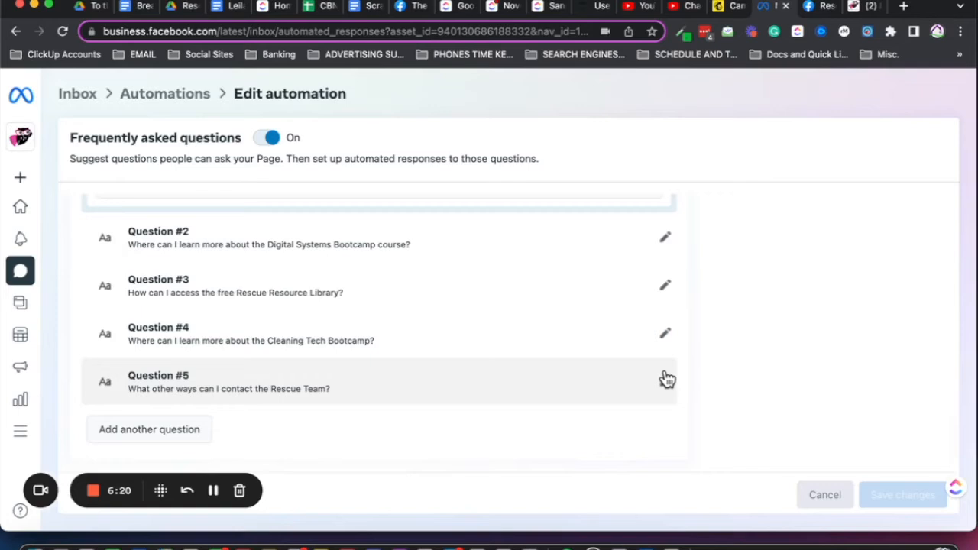
{"action": "scroll", "coordinate": [668, 380], "scroll_direction": "up", "scroll_amount": 1}
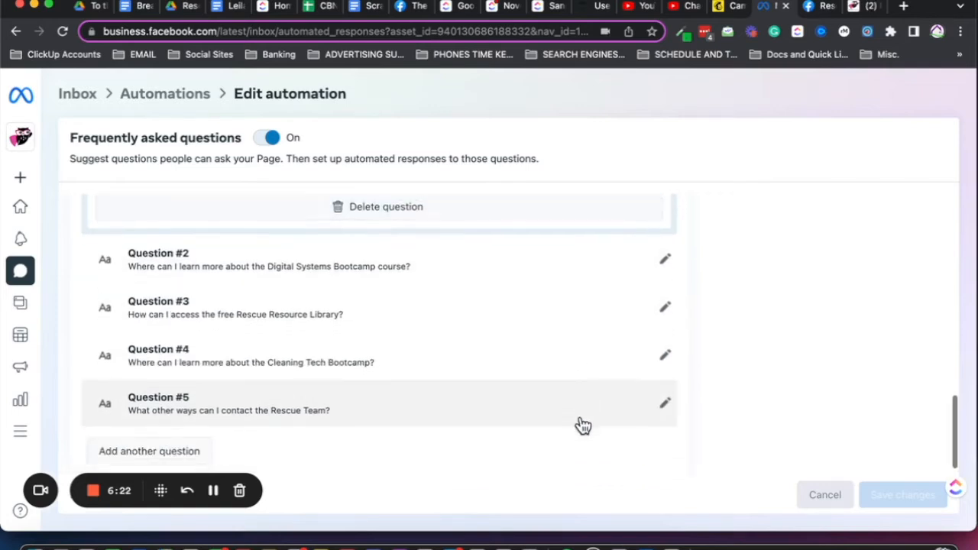
On the Rescue My Maid Service Facebook page, open a message chat and choose the suggested question about the Cleaning Tech Bootcamp
{"action": "scroll", "coordinate": [582, 425], "scroll_direction": "down", "scroll_amount": 1}
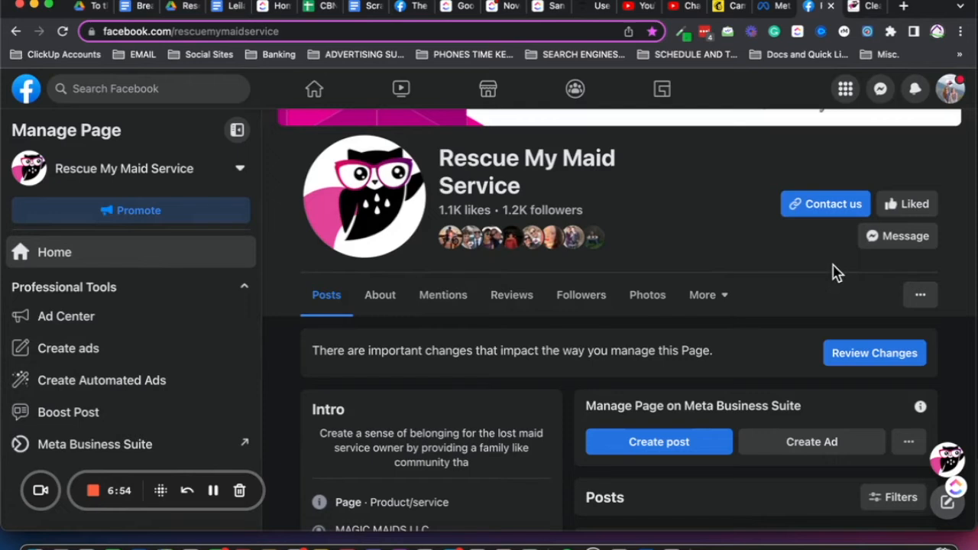
{"action": "left_click", "coordinate": [887, 251]}
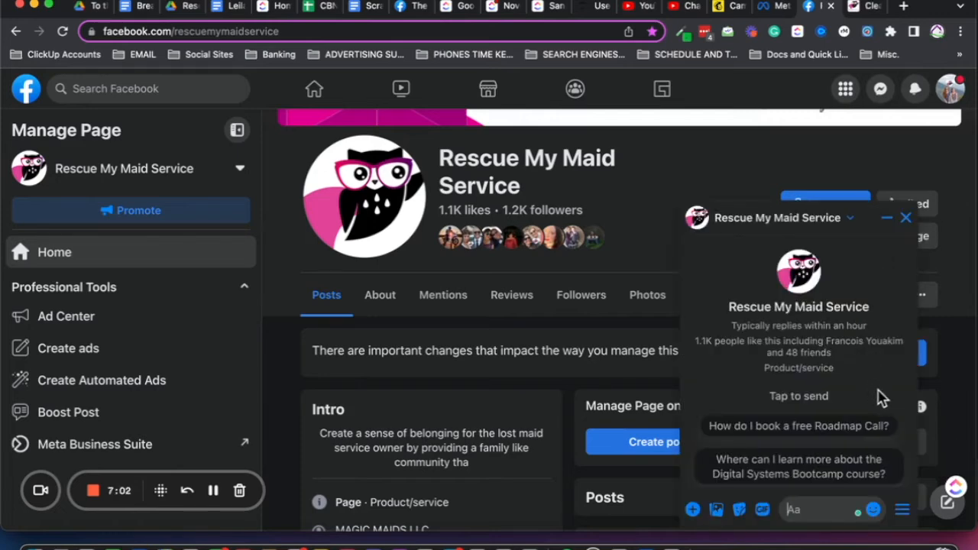
{"action": "scroll", "coordinate": [879, 396], "scroll_direction": "down", "scroll_amount": 2}
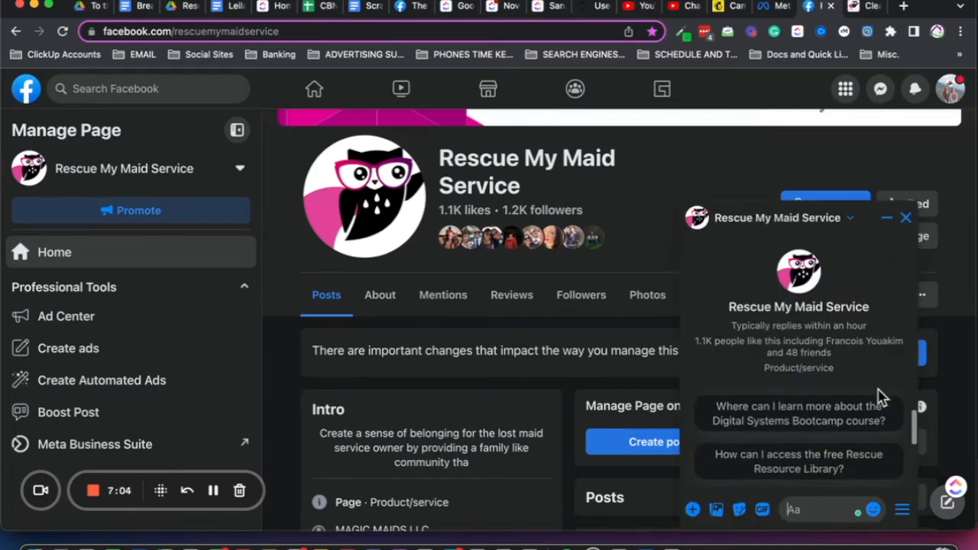
{"action": "scroll", "coordinate": [879, 396], "scroll_direction": "up", "scroll_amount": 1}
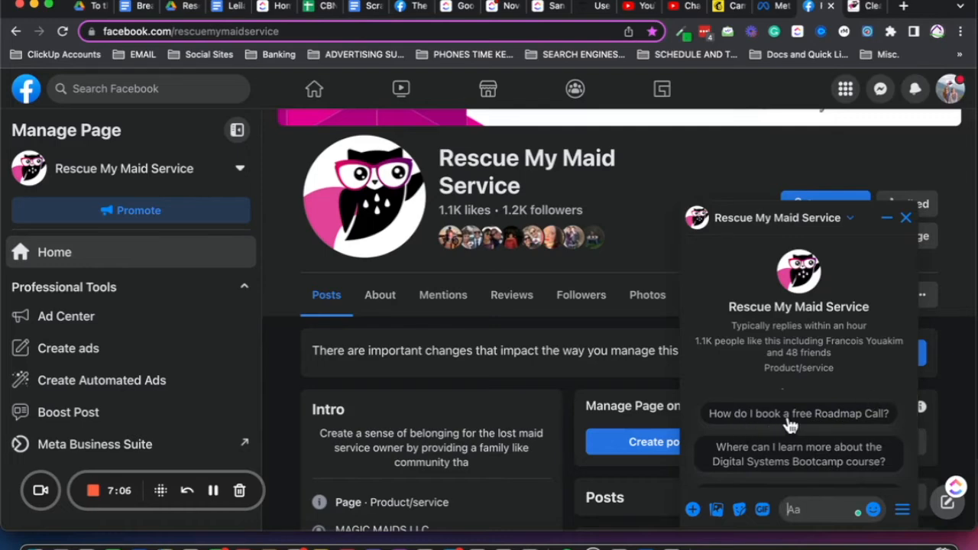
{"action": "scroll", "coordinate": [797, 424], "scroll_direction": "down", "scroll_amount": 5}
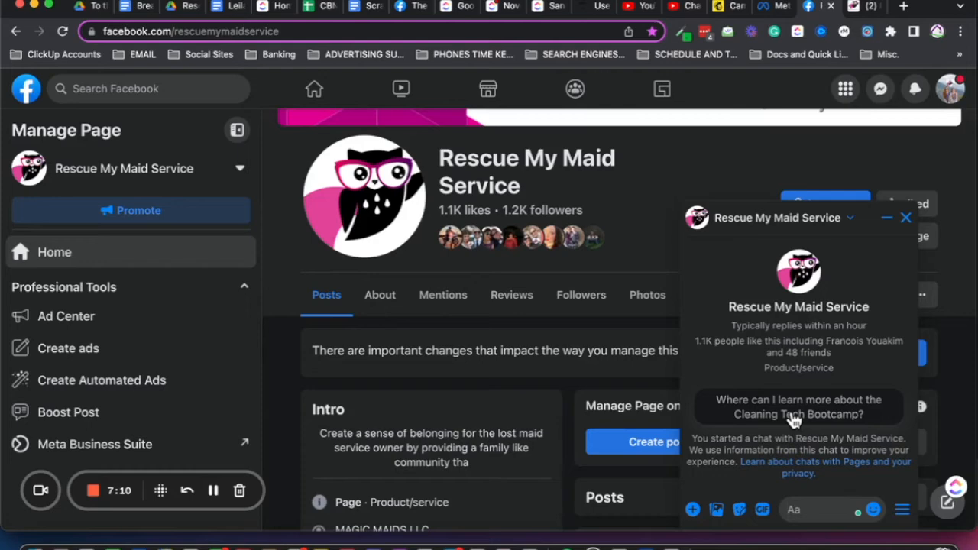
{"action": "left_click", "coordinate": [796, 421]}
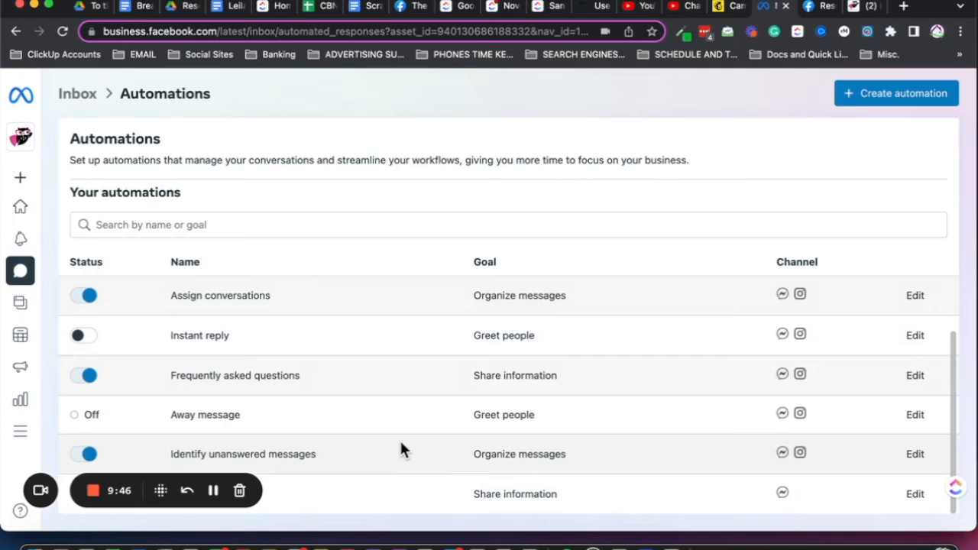
Open the suggested Custom keywords automation and examine its name, channel, keyword and instant message settings
{"action": "scroll", "coordinate": [400, 443], "scroll_direction": "up", "scroll_amount": 5}
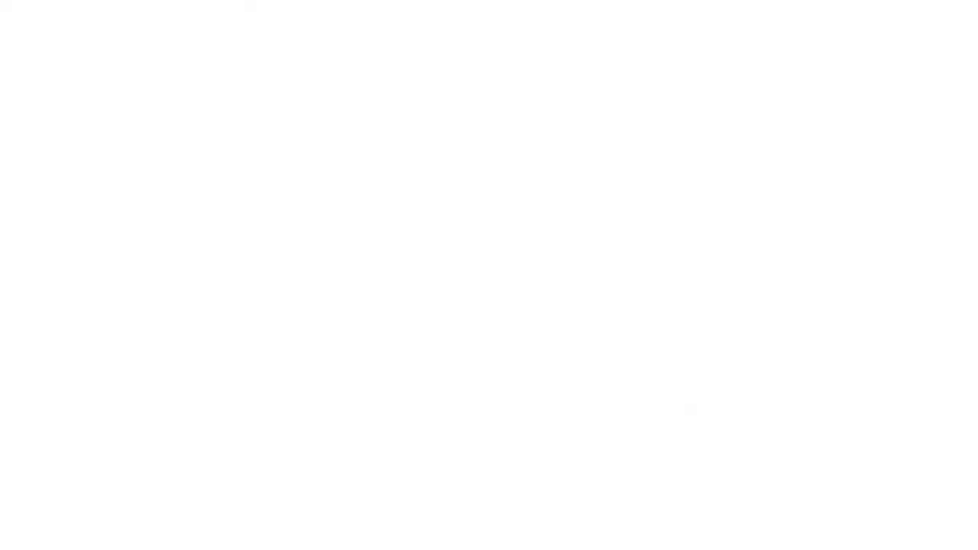
{"action": "left_click", "coordinate": [157, 403]}
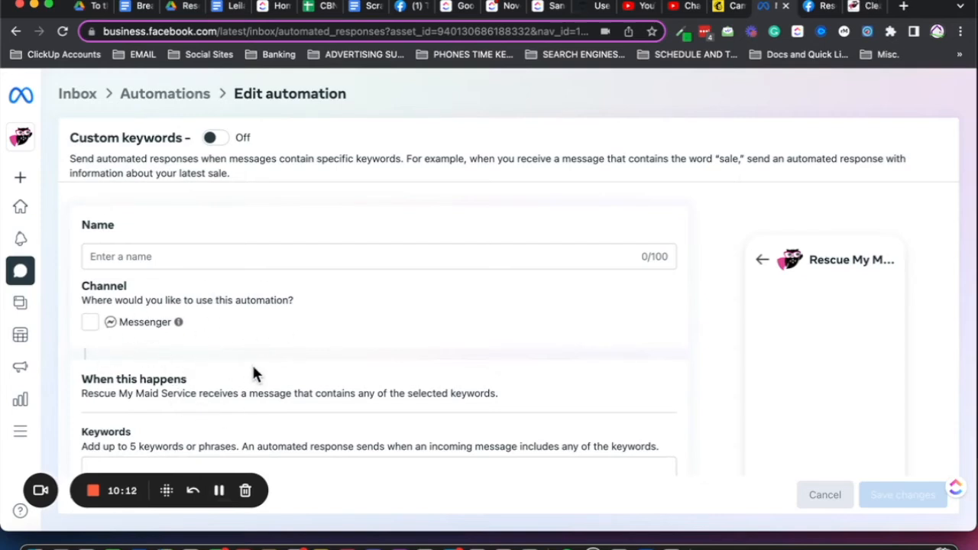
{"action": "scroll", "coordinate": [254, 372], "scroll_direction": "down", "scroll_amount": 3}
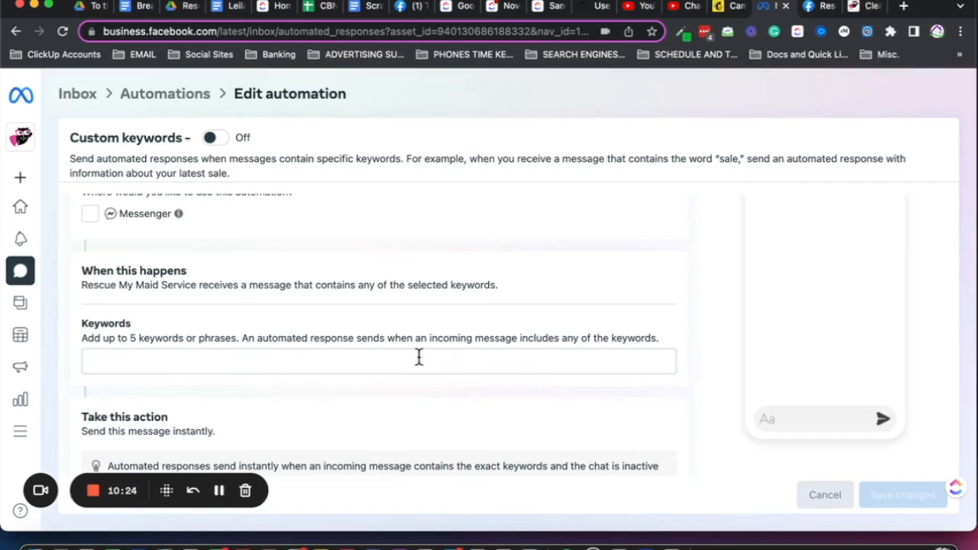
{"action": "scroll", "coordinate": [399, 364], "scroll_direction": "down", "scroll_amount": 2}
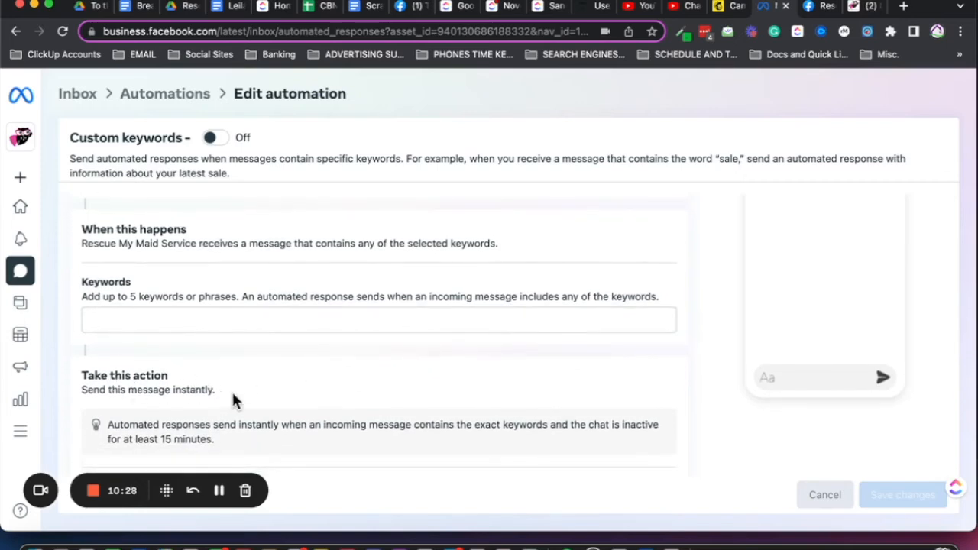
{"action": "scroll", "coordinate": [275, 378], "scroll_direction": "up", "scroll_amount": 1}
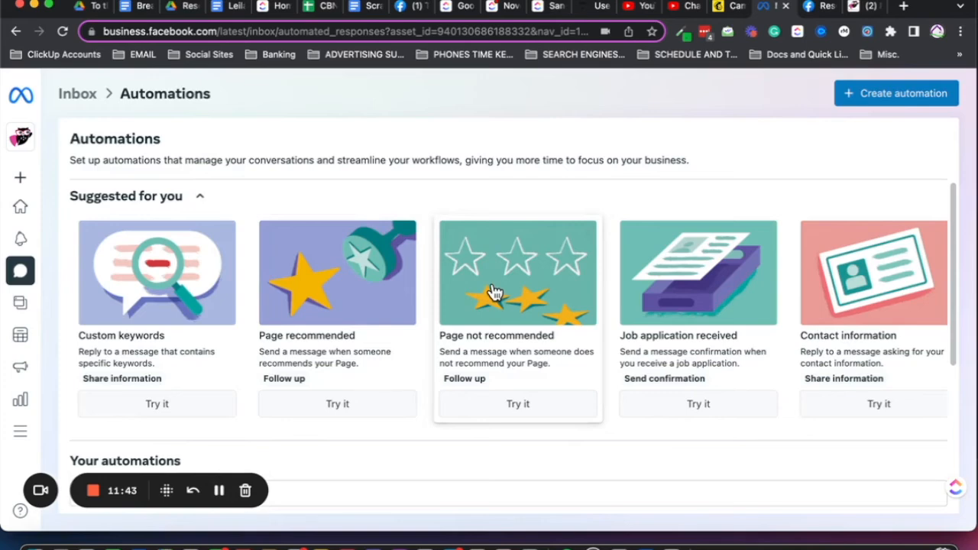
Review the suggested automations, from Custom keywords and the page recommendation replies through job application, contact, location and feedback replies to Appointment reminders
{"action": "scroll", "coordinate": [493, 293], "scroll_direction": "right", "scroll_amount": 10}
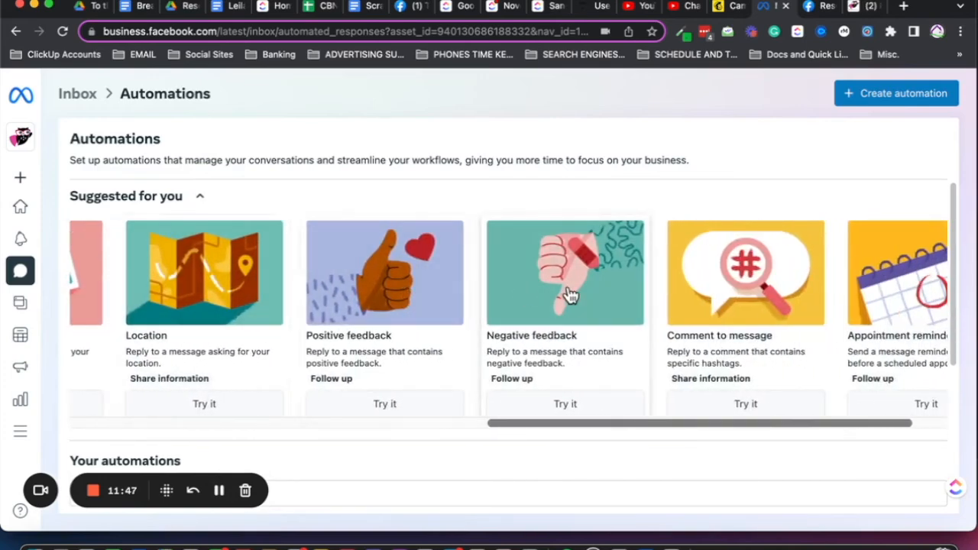
{"action": "scroll", "coordinate": [431, 295], "scroll_direction": "left", "scroll_amount": 10}
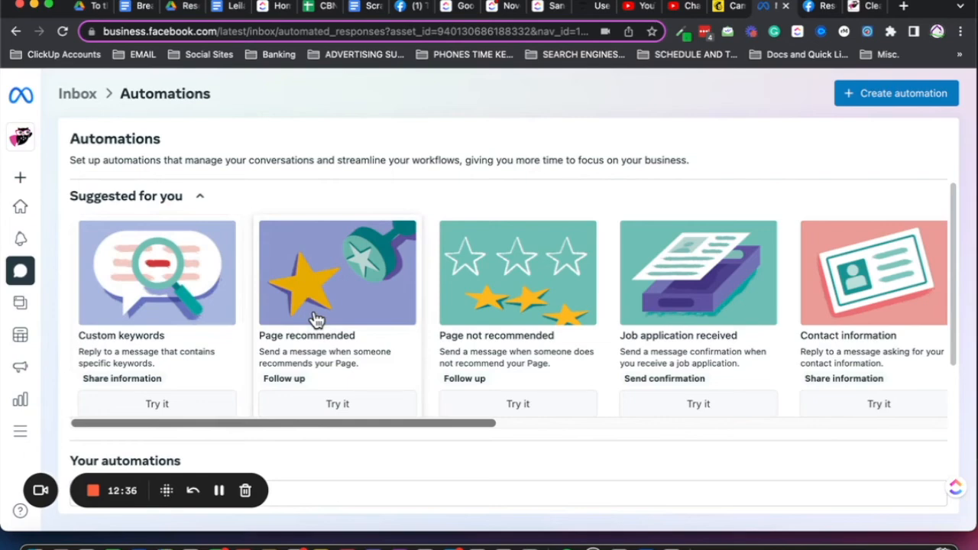
{"action": "scroll", "coordinate": [316, 321], "scroll_direction": "right", "scroll_amount": 5}
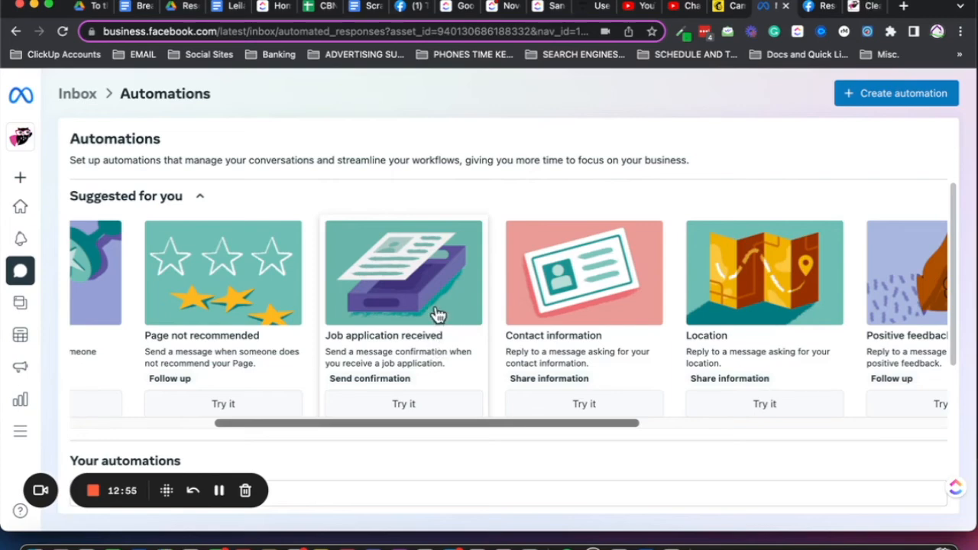
{"action": "scroll", "coordinate": [436, 317], "scroll_direction": "right", "scroll_amount": 3}
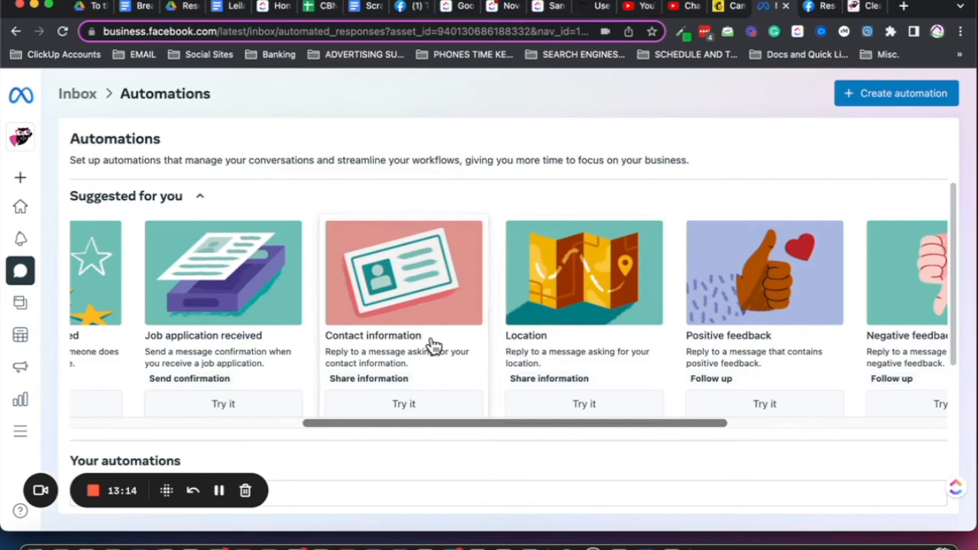
{"action": "scroll", "coordinate": [432, 345], "scroll_direction": "right", "scroll_amount": 3}
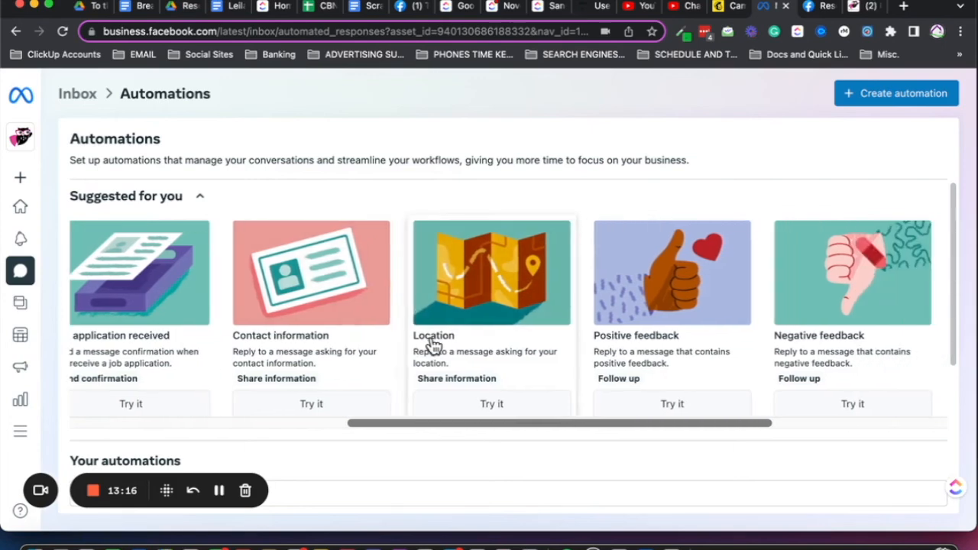
{"action": "scroll", "coordinate": [433, 346], "scroll_direction": "right", "scroll_amount": 8}
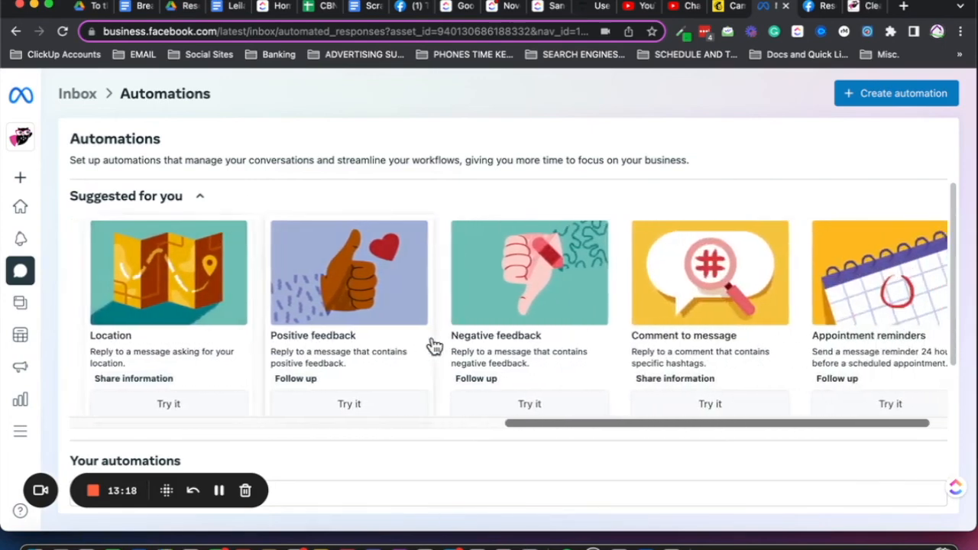
{"action": "scroll", "coordinate": [434, 347], "scroll_direction": "right", "scroll_amount": 1}
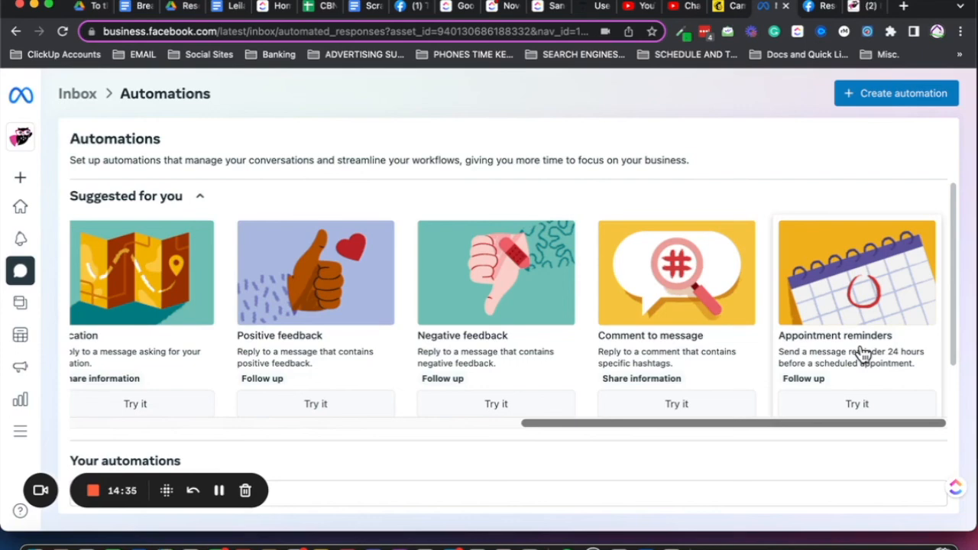
{"action": "scroll", "coordinate": [862, 353], "scroll_direction": "left", "scroll_amount": 10}
{"action": "scroll", "coordinate": [862, 354], "scroll_direction": "left", "scroll_amount": 4}
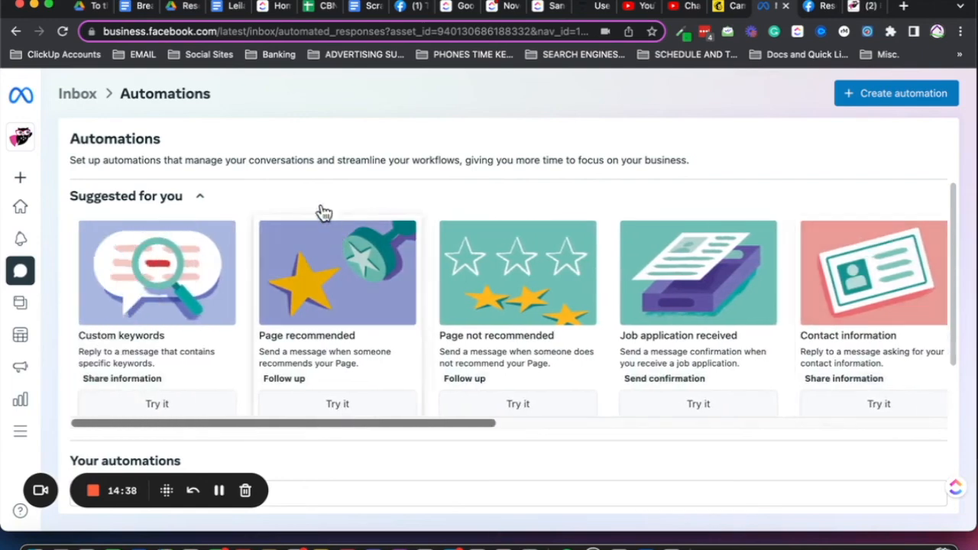